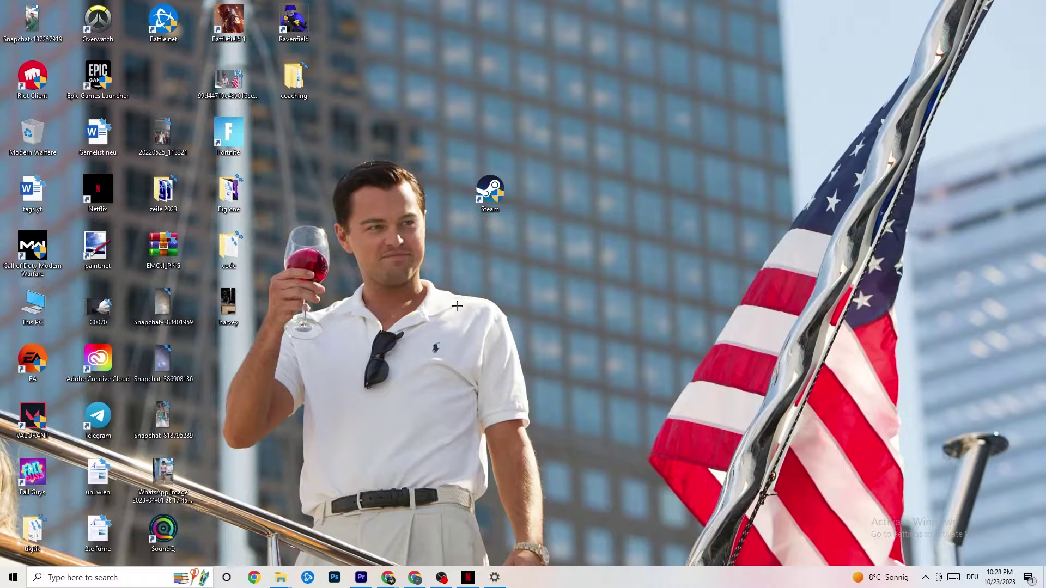
Open Task Manager from the taskbar, maximize it, and end the Google Chrome task
right_click(581, 580)
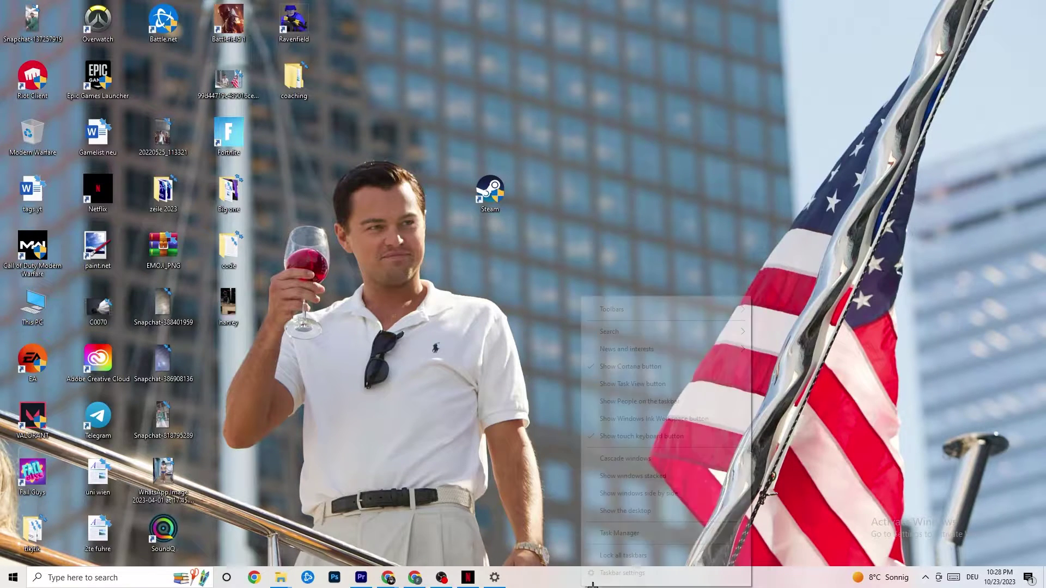
left_click(629, 533)
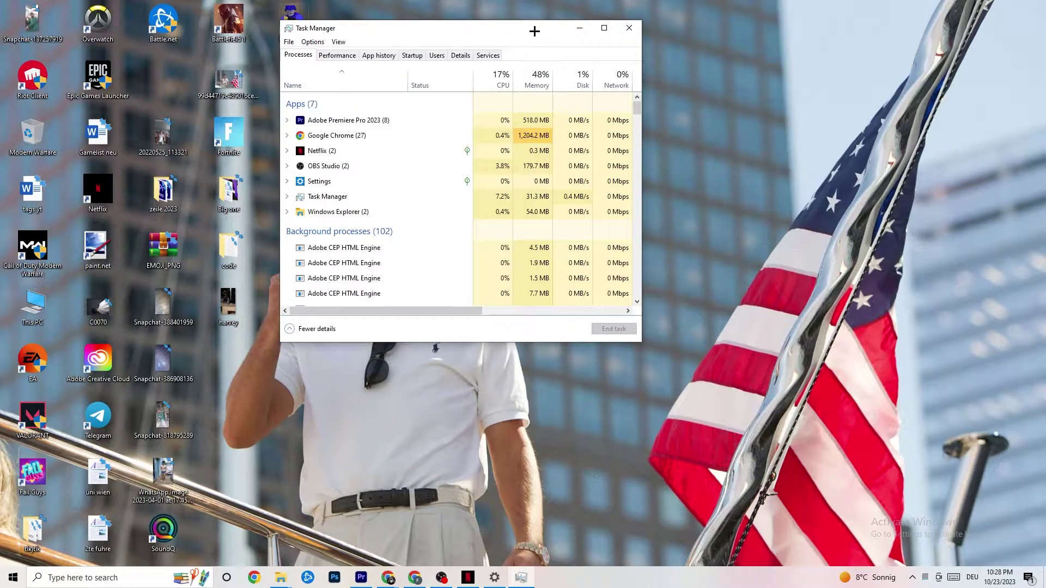
left_click(604, 27)
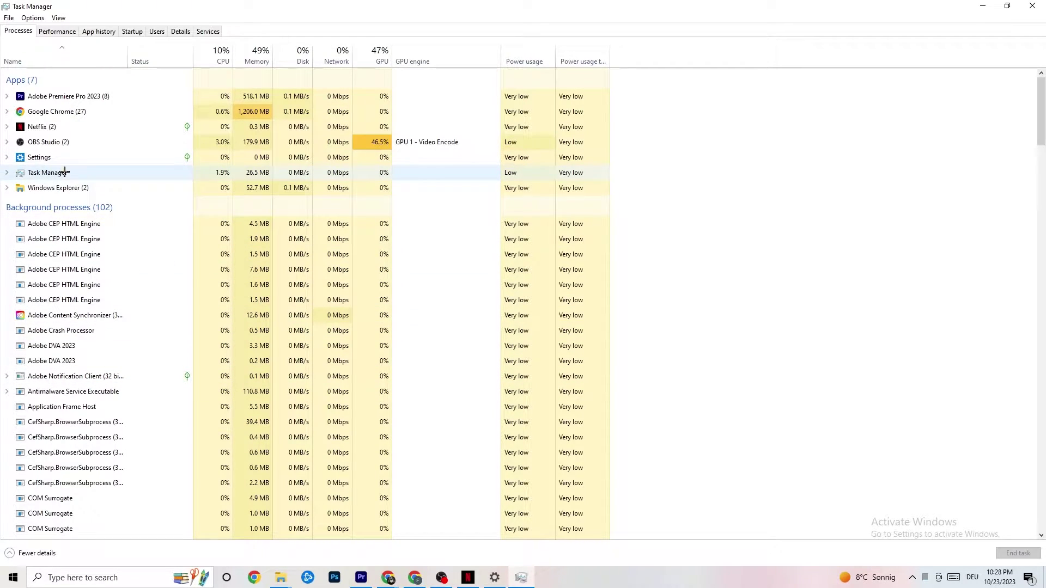
right_click(76, 112)
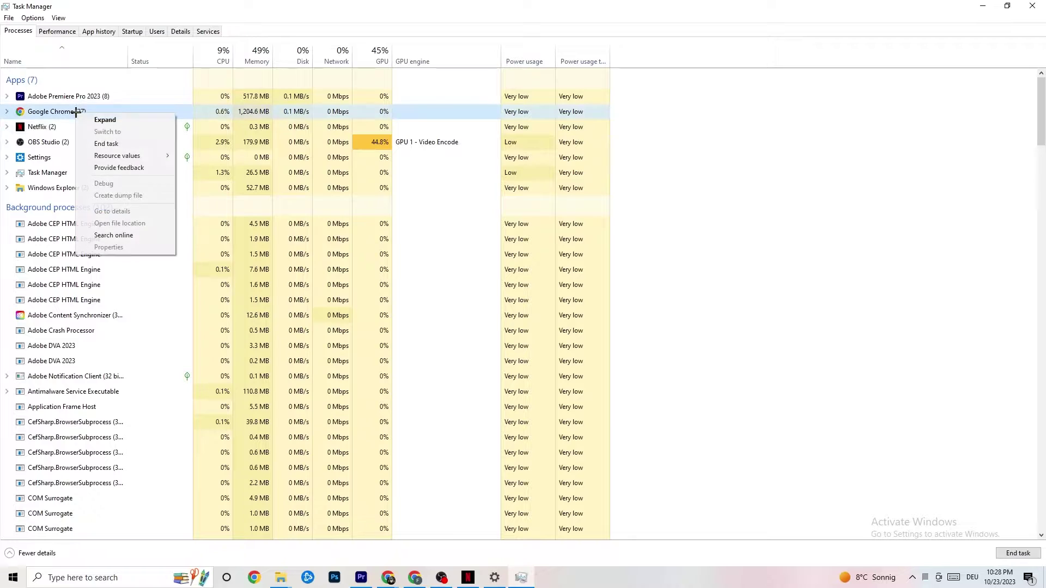
left_click(119, 145)
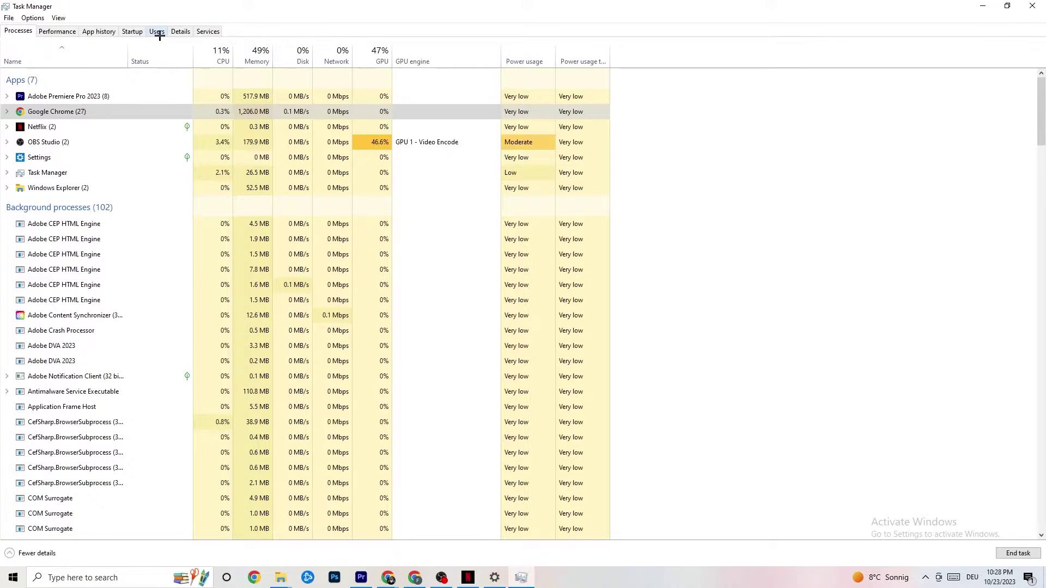
Set Adobe Premiere Pro's priority to Realtime from the Details tab
left_click(179, 31)
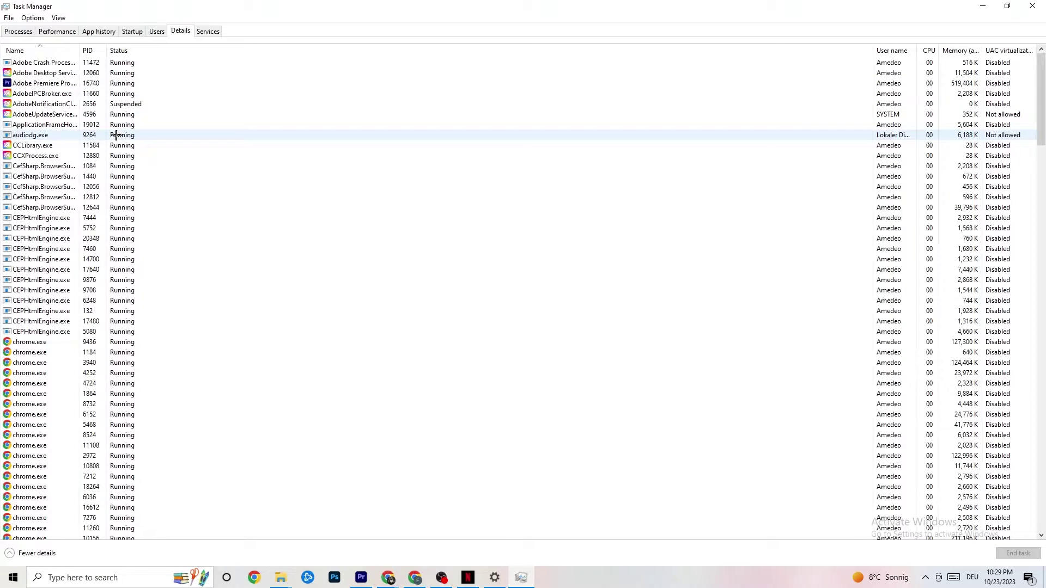
right_click(56, 86)
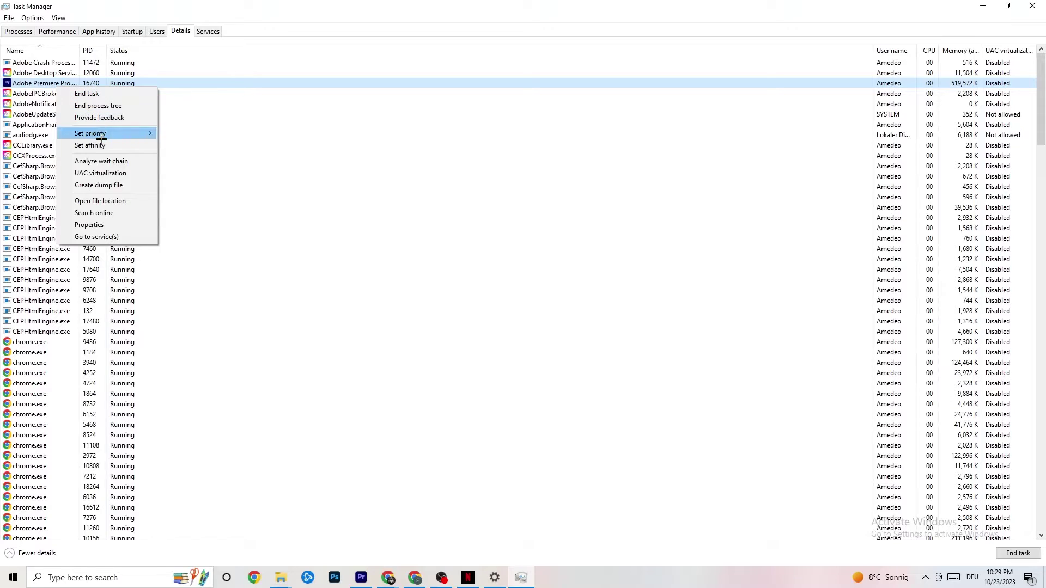
mouse_move(102, 139)
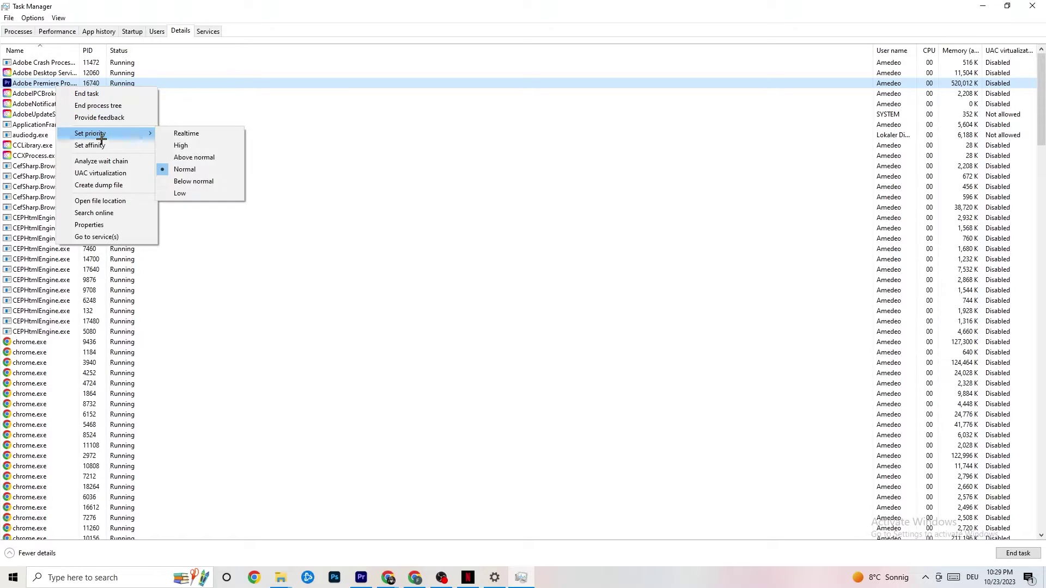
left_click(144, 129)
mouse_move(144, 130)
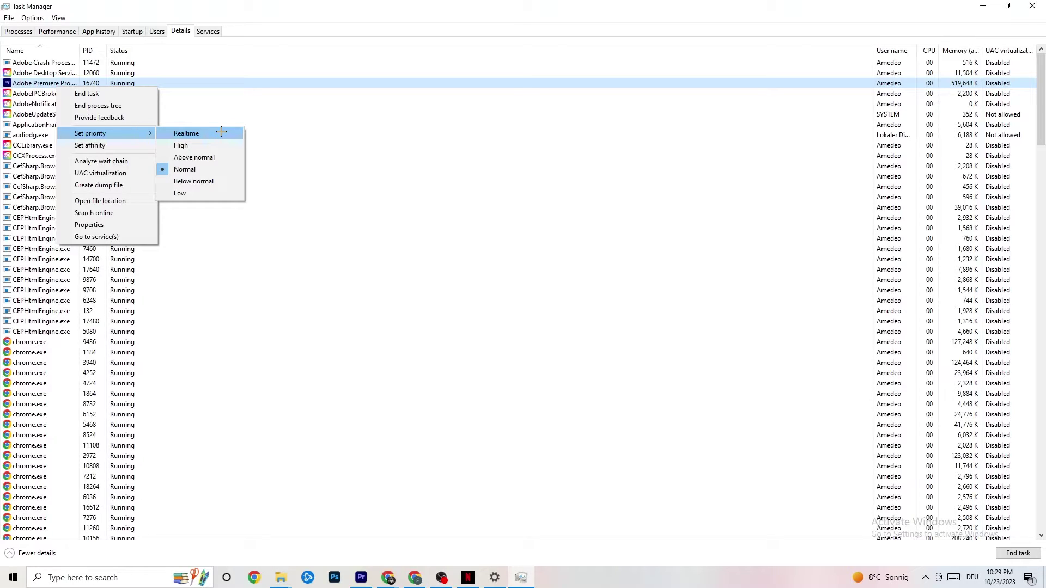
left_click(283, 114)
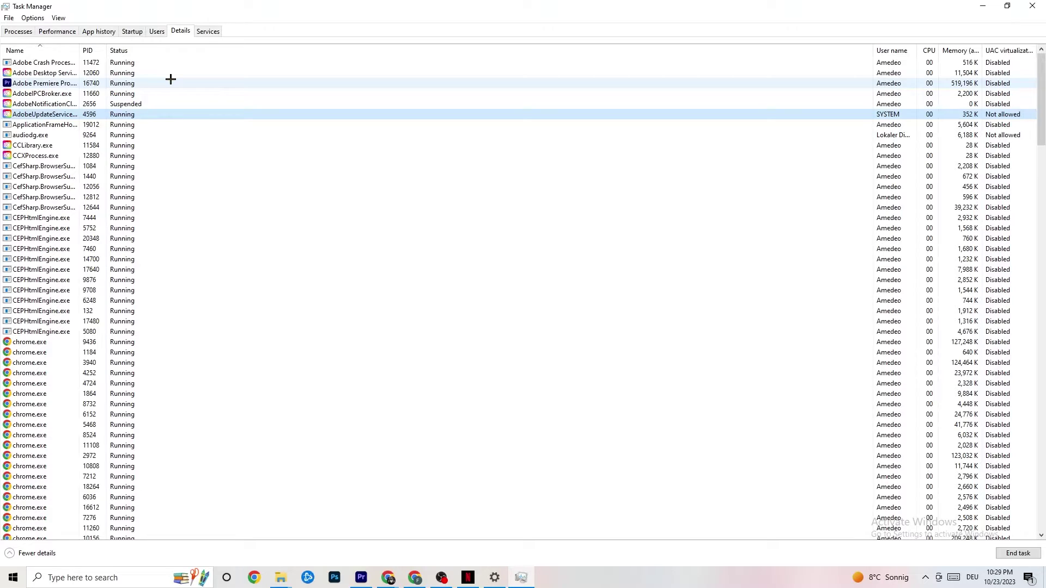
Disable Razer Synapse in the Startup tab, then close Task Manager
left_click(132, 31)
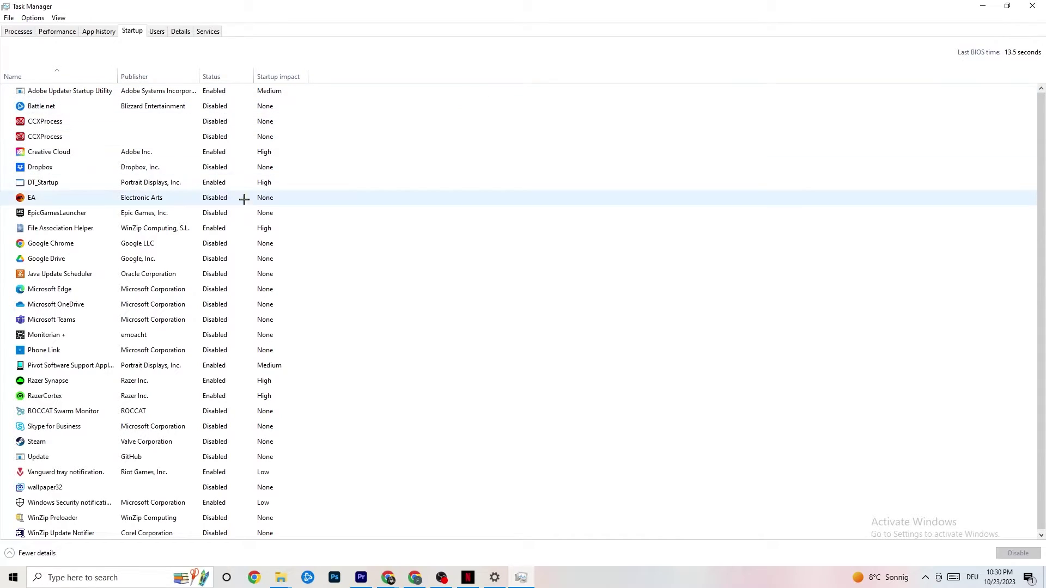
right_click(212, 382)
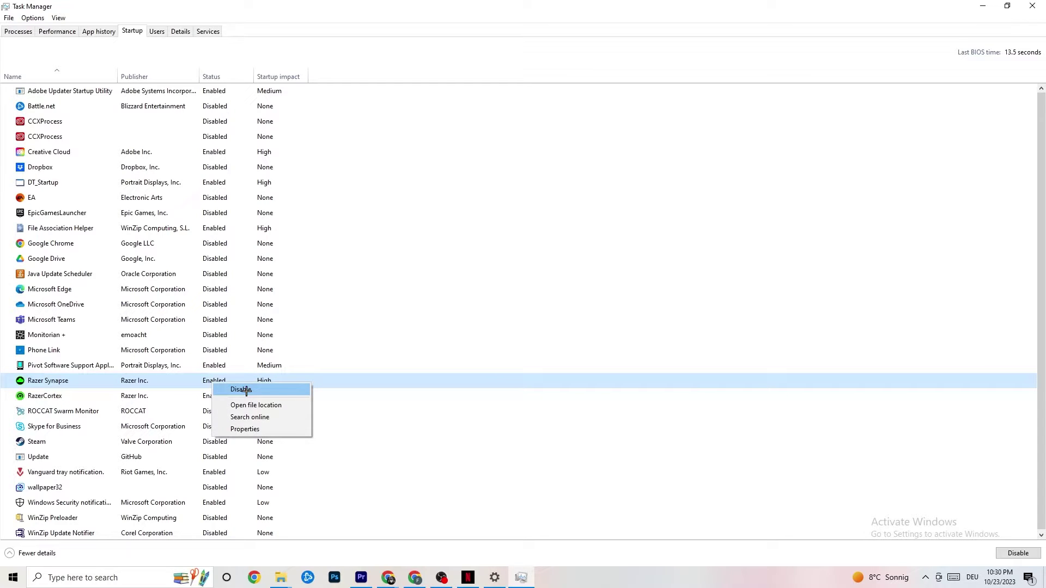
left_click(539, 55)
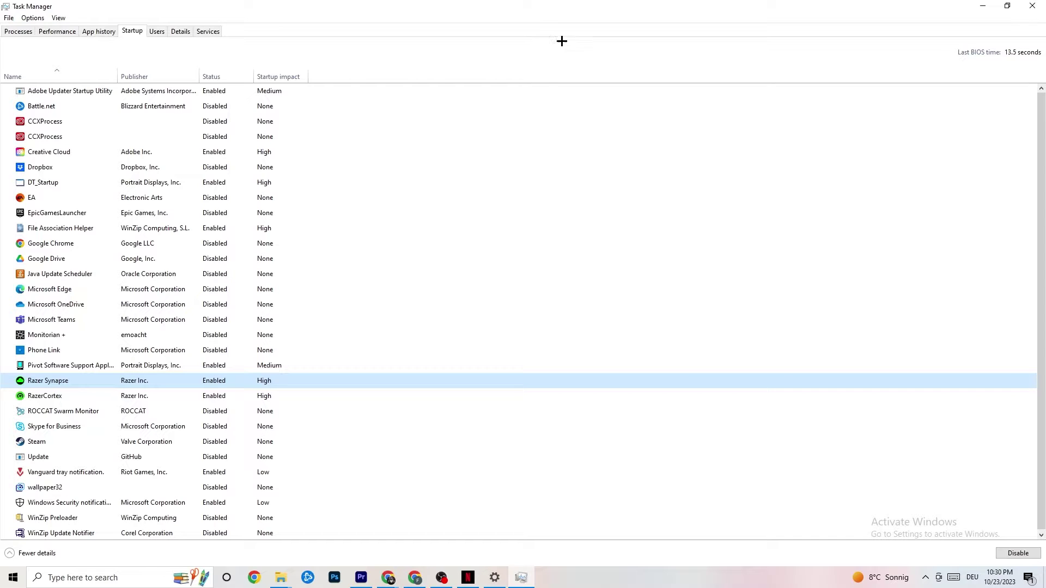
left_click(1026, 5)
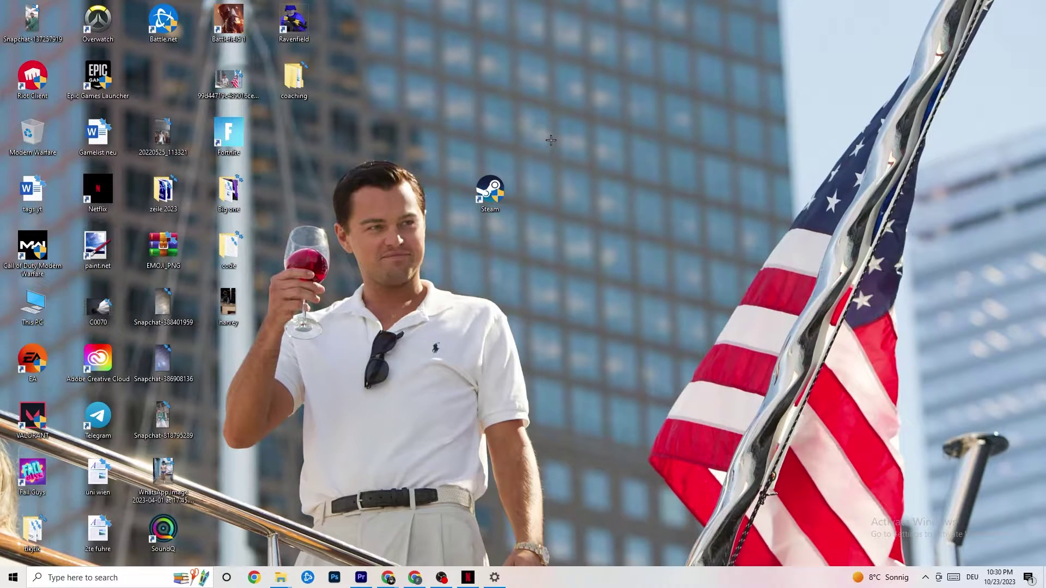
Launch Settings from the Start menu and open the System category from Home
left_click(10, 579)
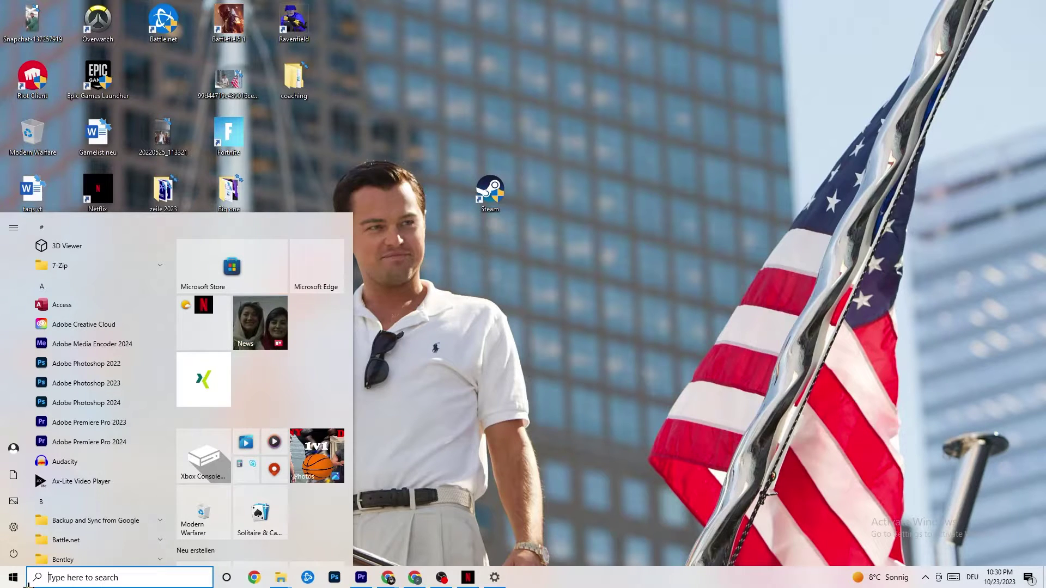
left_click(14, 527)
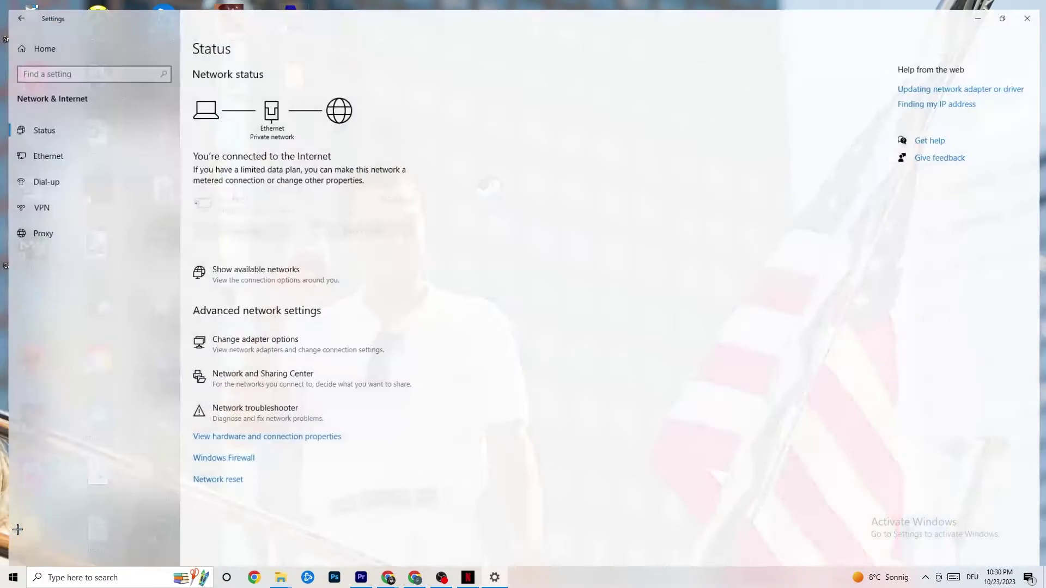
left_click(36, 39)
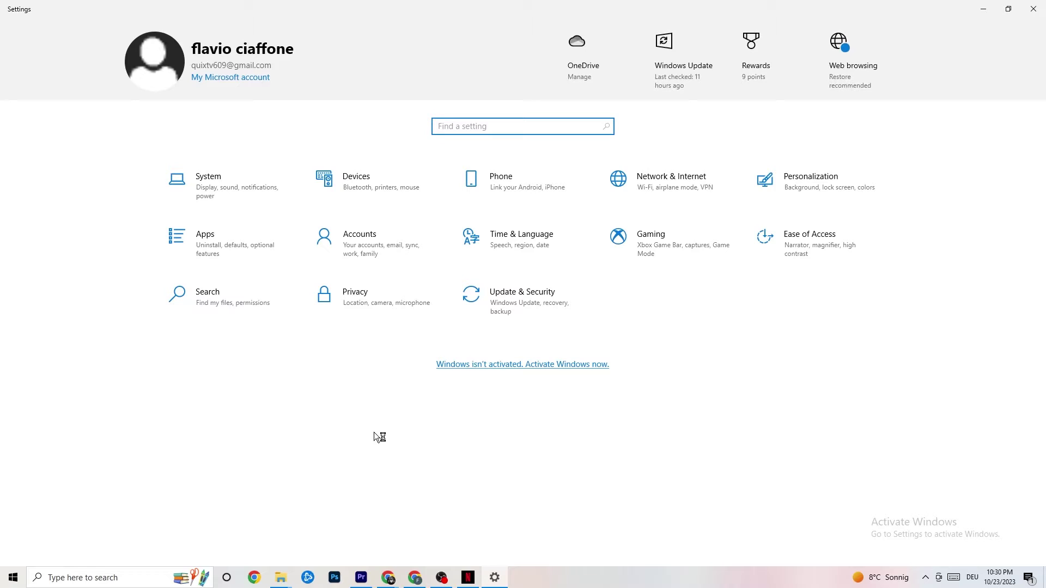
left_click(227, 182)
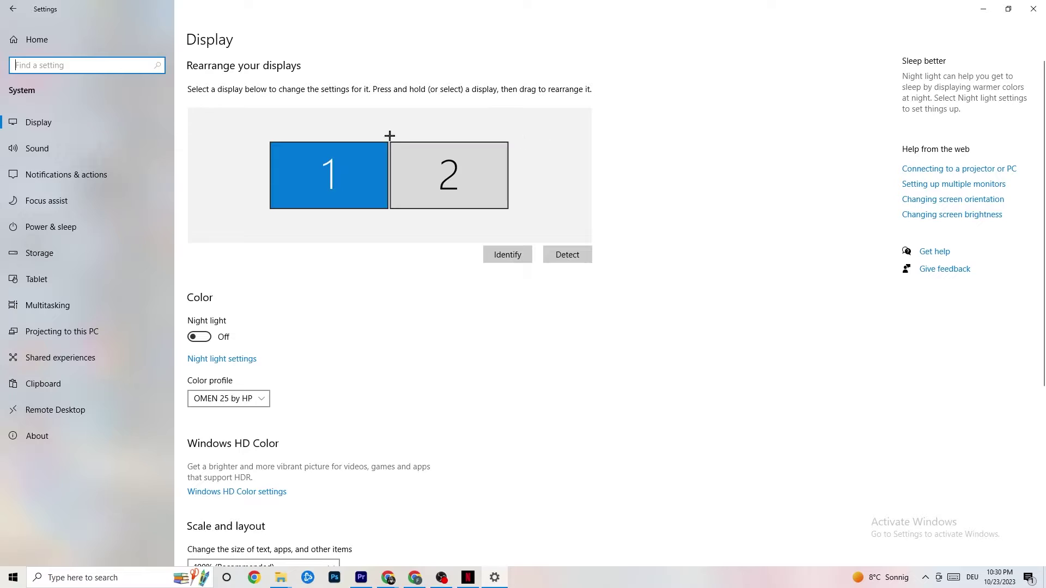
Leave text scaling at 100% and go to the Power & sleep settings
scroll(508, 119, "down", 5)
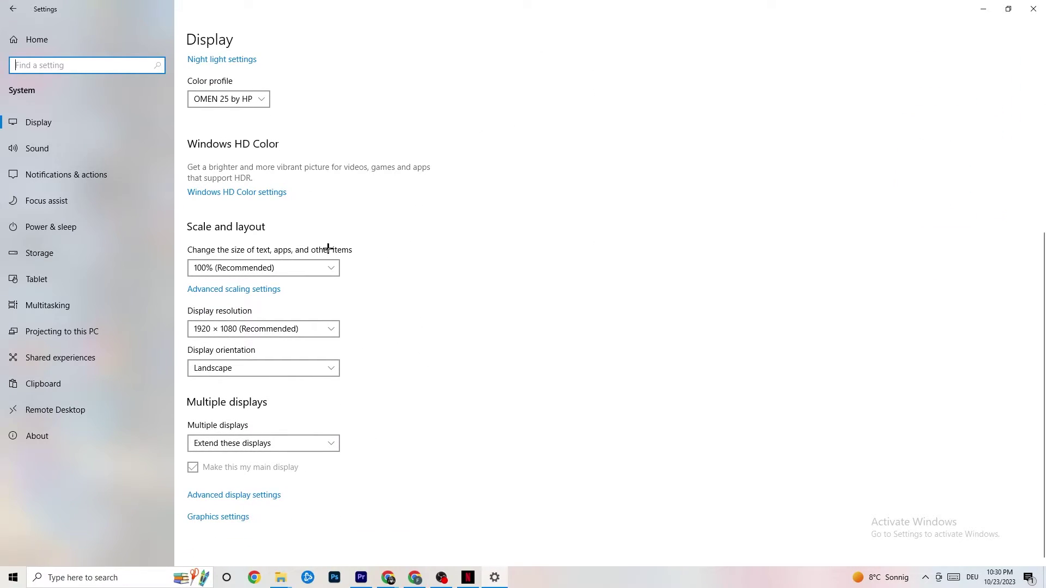
left_click(234, 263)
left_click(393, 211)
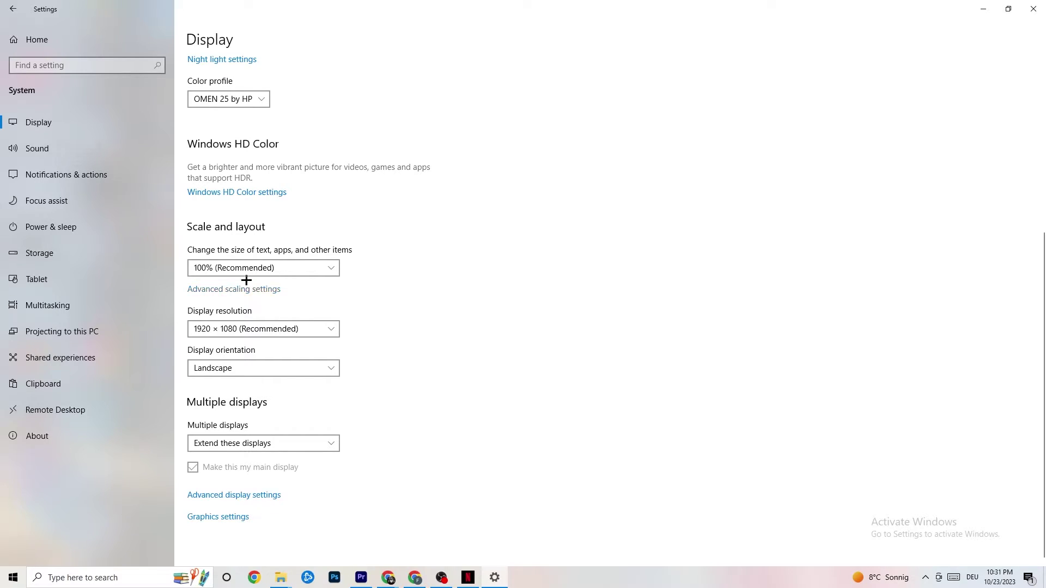
left_click(65, 225)
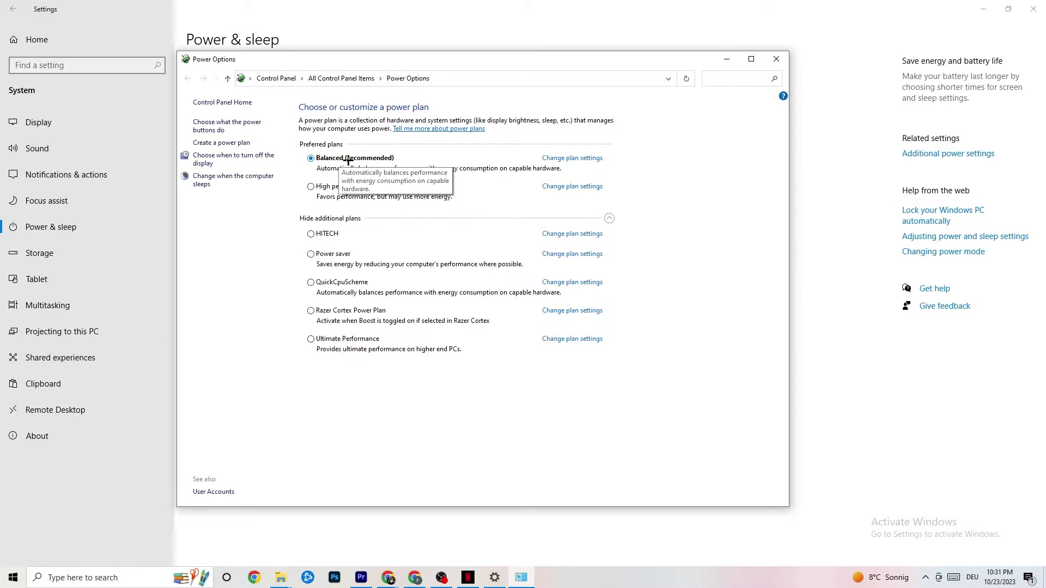
Close Power Options and keep Storage Sense running every week
left_click(774, 58)
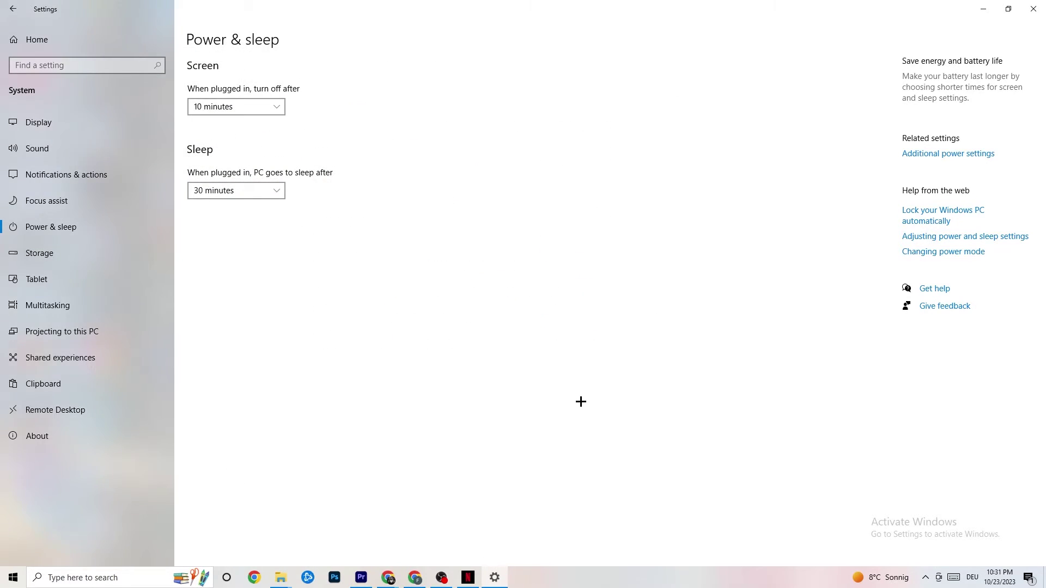
left_click(81, 257)
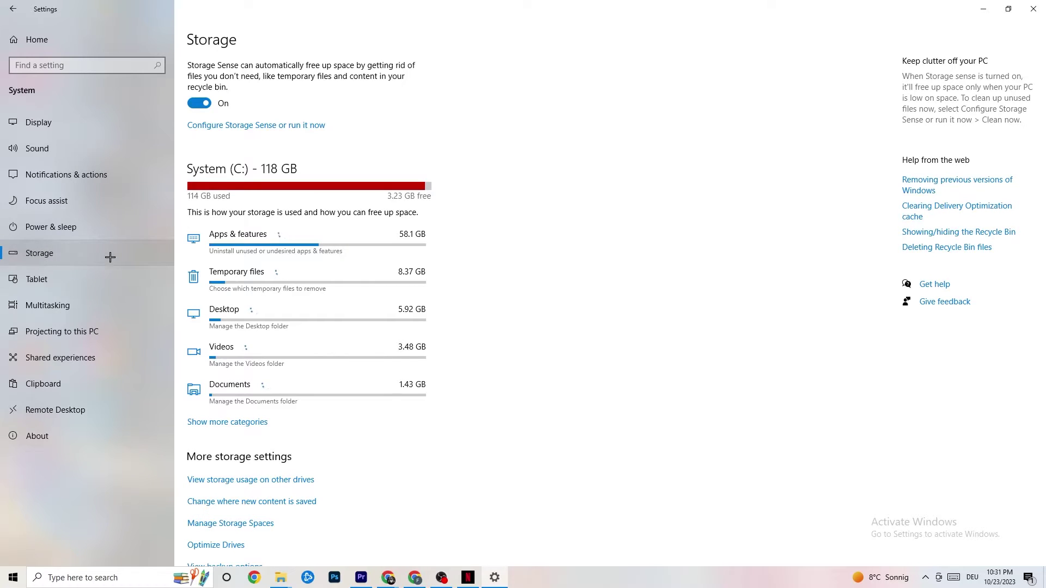
left_click(247, 126)
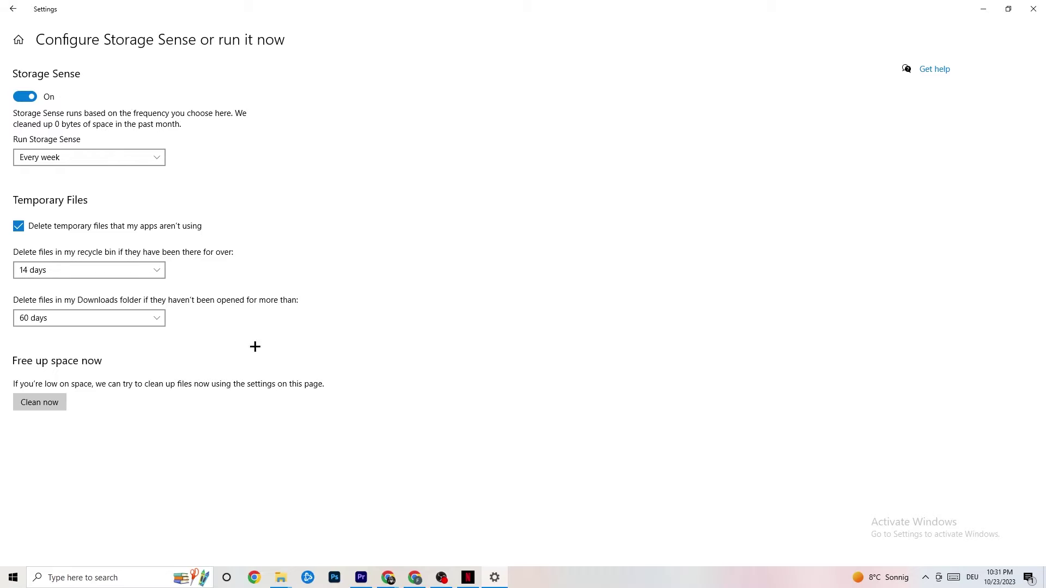
left_click(140, 162)
left_click(212, 149)
left_click(89, 159)
left_click(358, 165)
left_click(10, 6)
Return to Settings home, open Gaming, and view its Captures page
left_click(11, 6)
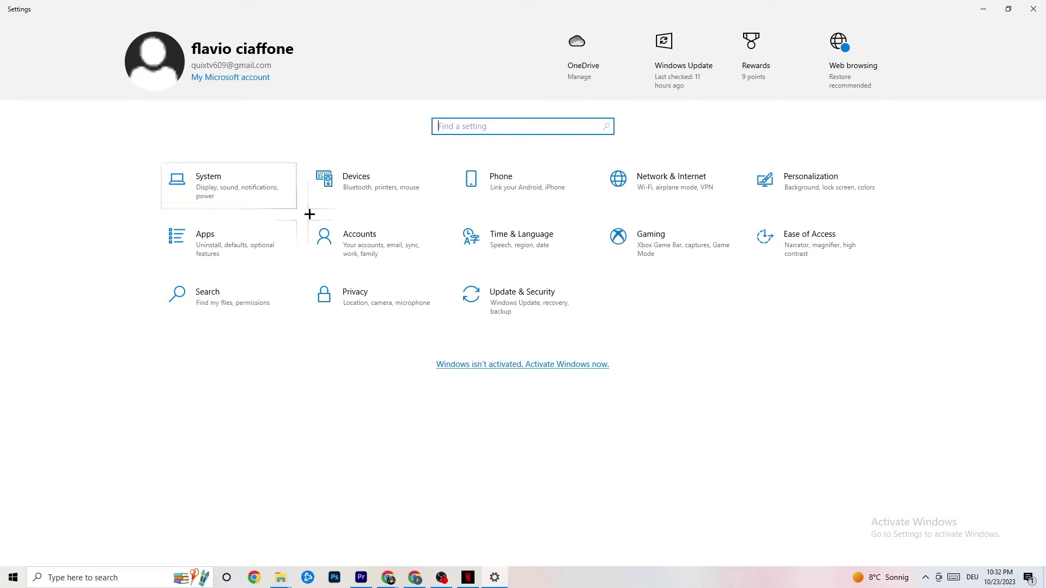
left_click(697, 248)
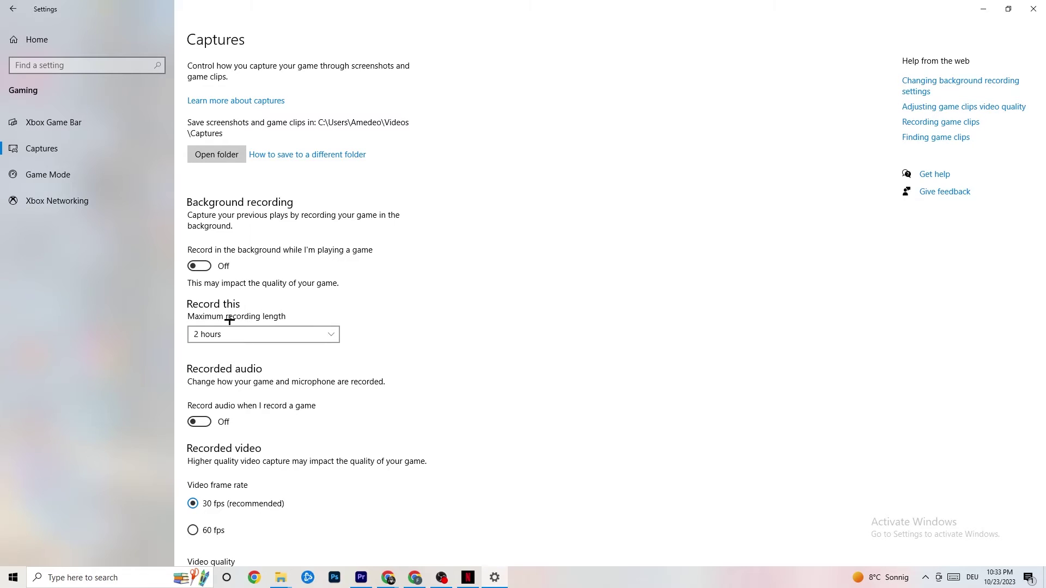
left_click(93, 175)
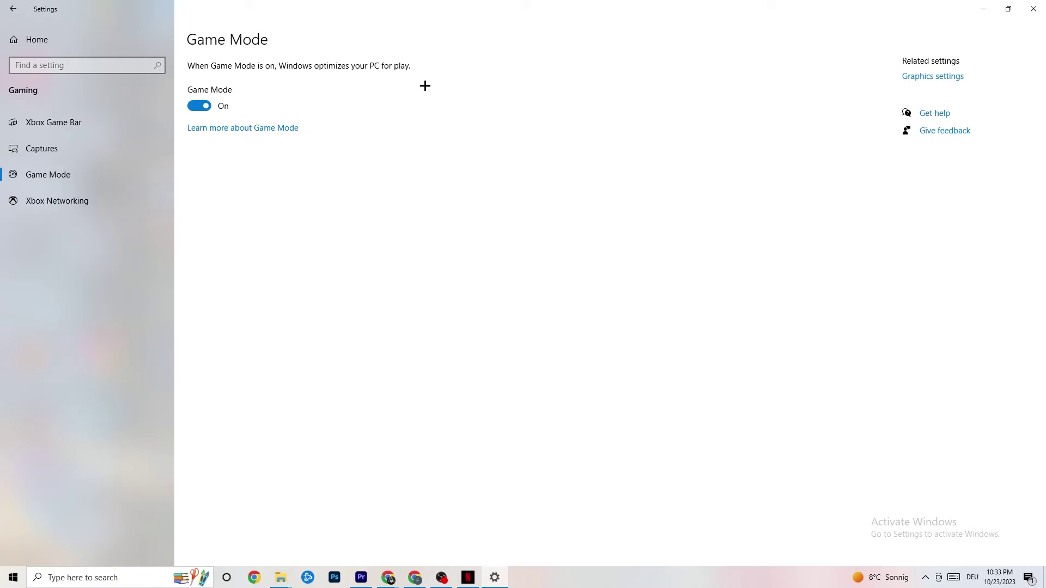
Leave the Game Mode page, with Game Mode on, and go back to Home
left_click(12, 9)
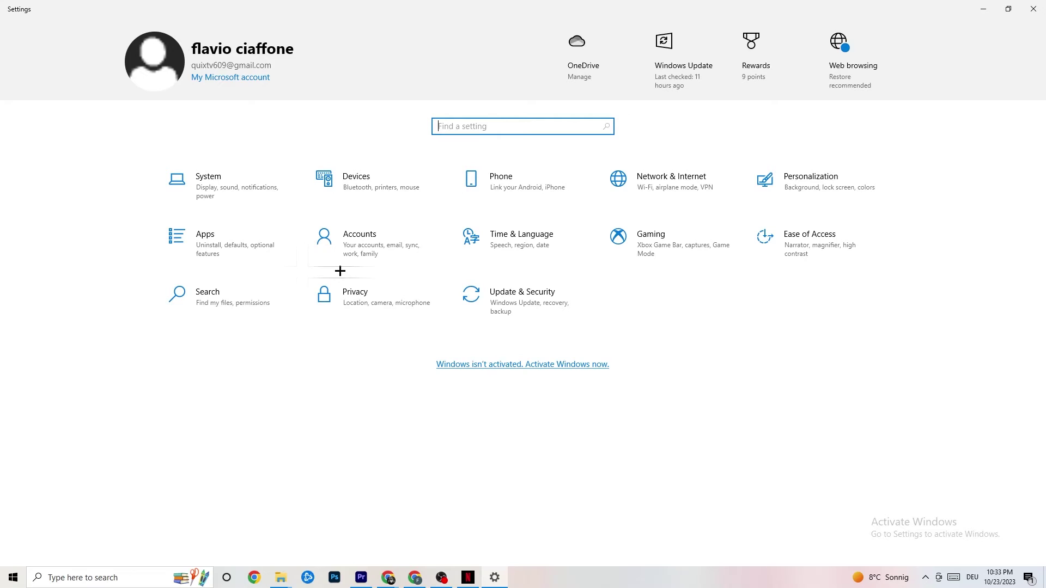
Open Update & Security, view Troubleshoot, then return to Windows Update
left_click(548, 315)
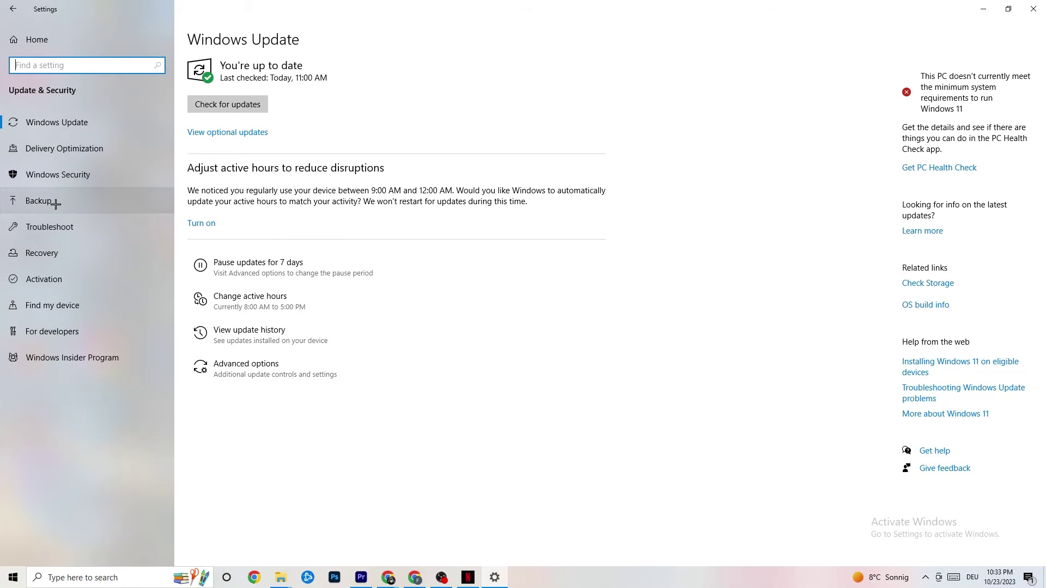
left_click(85, 228)
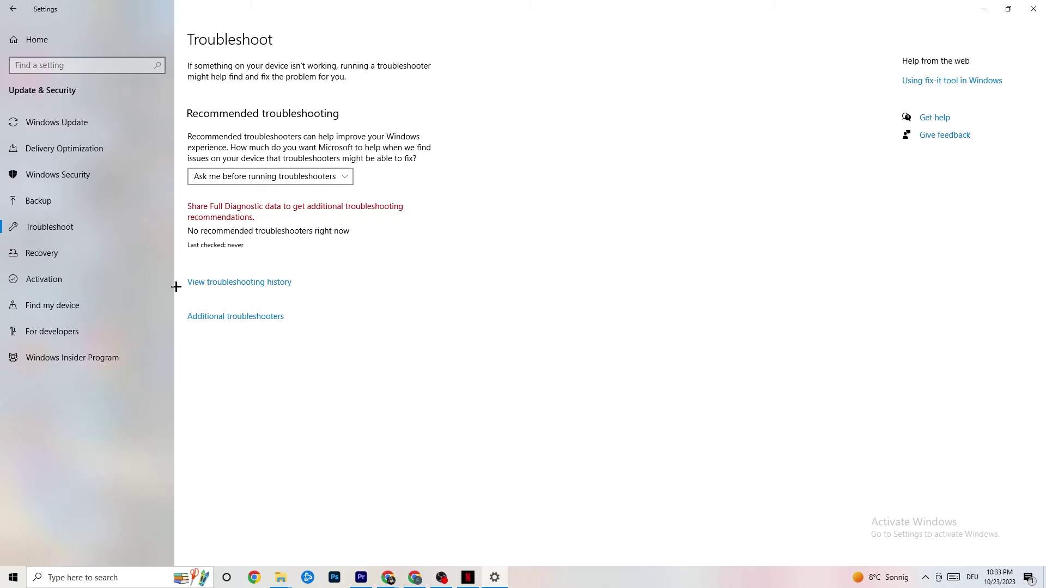
left_click(84, 123)
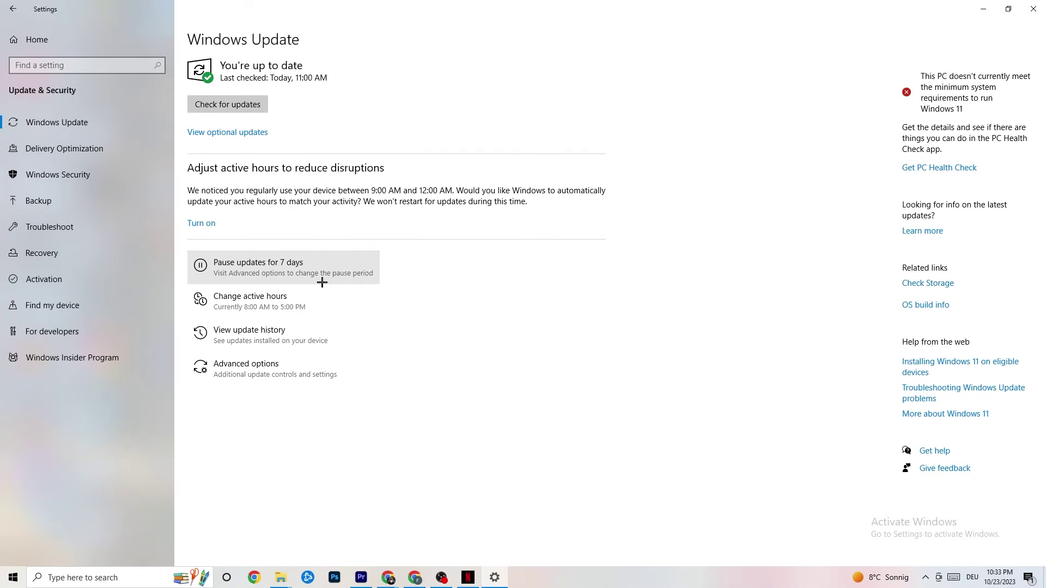